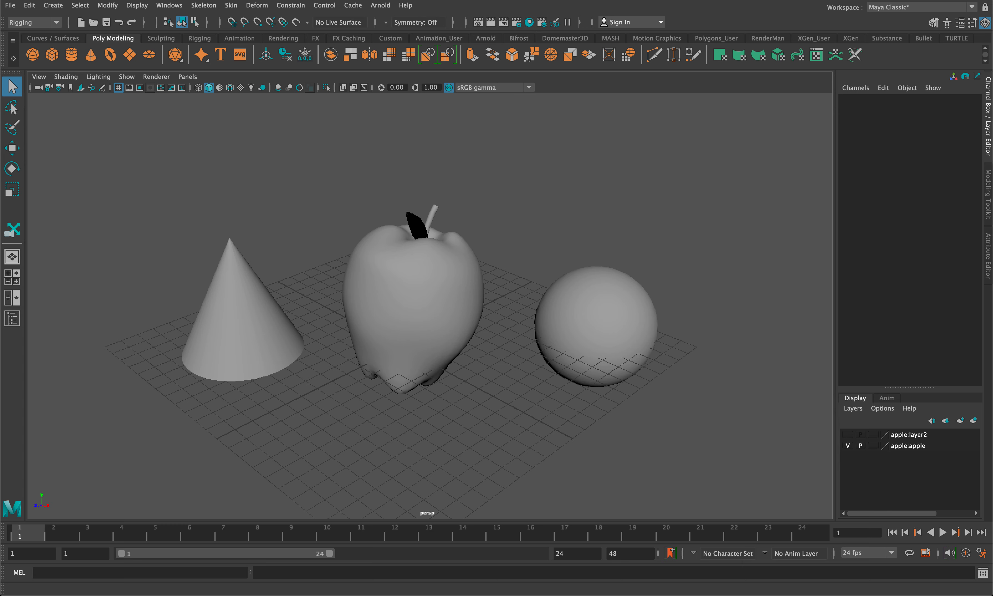
Open the Hypershade and create a new Lambert material.
{"action": "left_click", "coordinate": [169, 6]}
{"action": "mouse_move", "coordinate": [250, 78]}
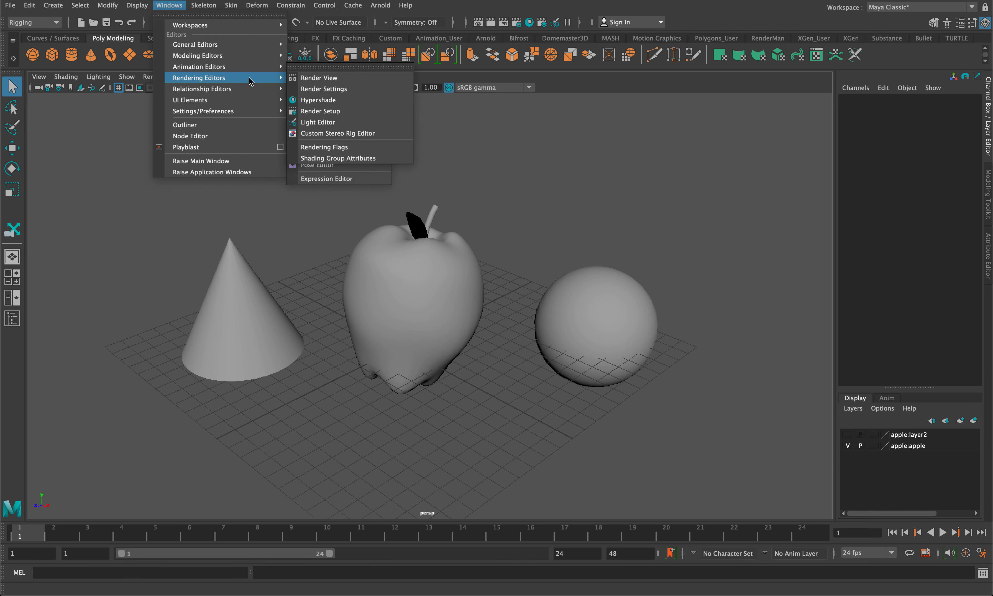
{"action": "left_click", "coordinate": [330, 101]}
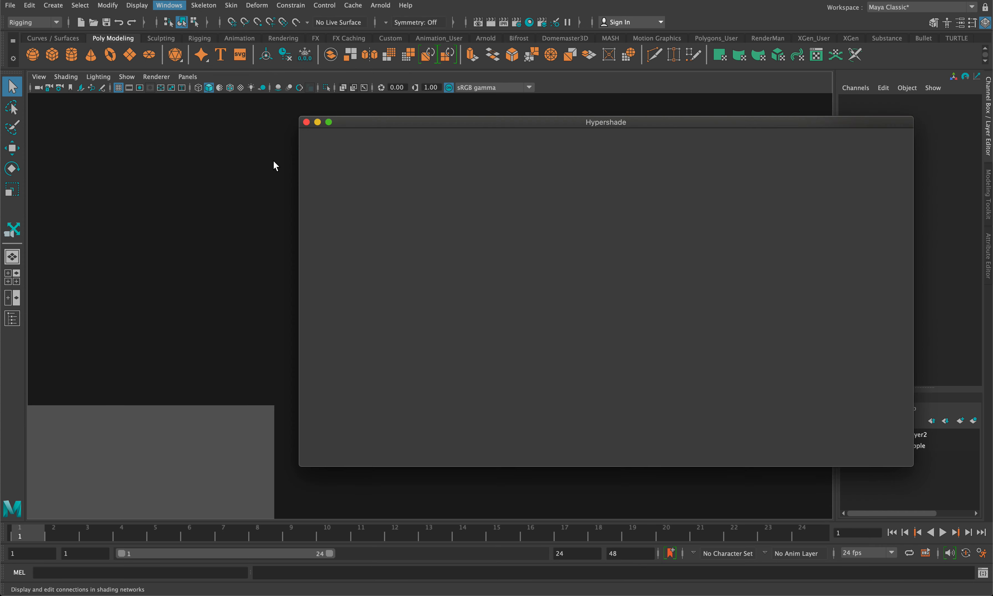
{"action": "middle_click_drag", "start_coordinate": [274, 179], "coordinate": [182, 188], "text": "alt"}
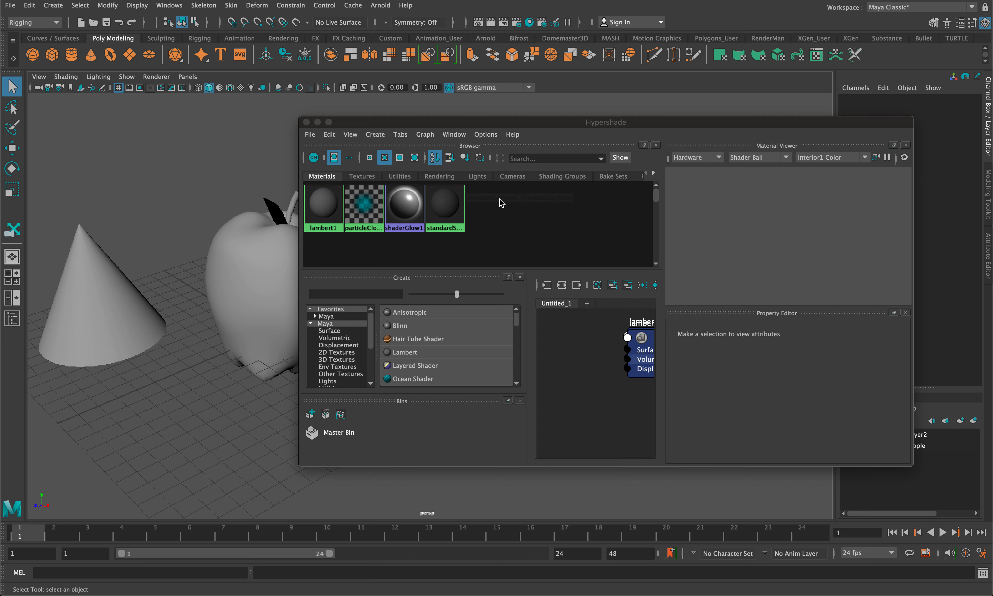
{"action": "left_click", "coordinate": [375, 135]}
{"action": "mouse_move", "coordinate": [395, 156]}
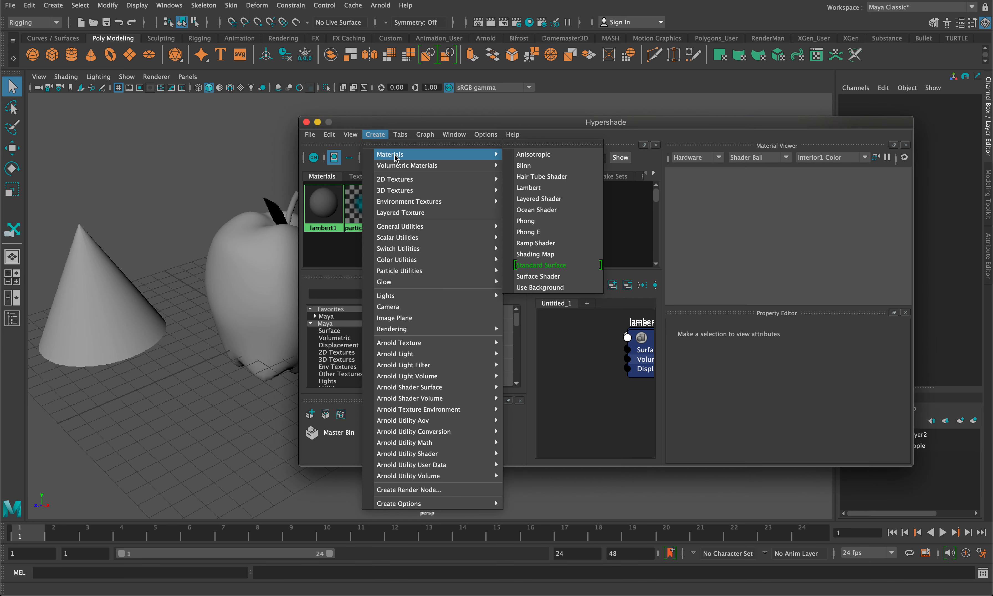
{"action": "left_click", "coordinate": [537, 188]}
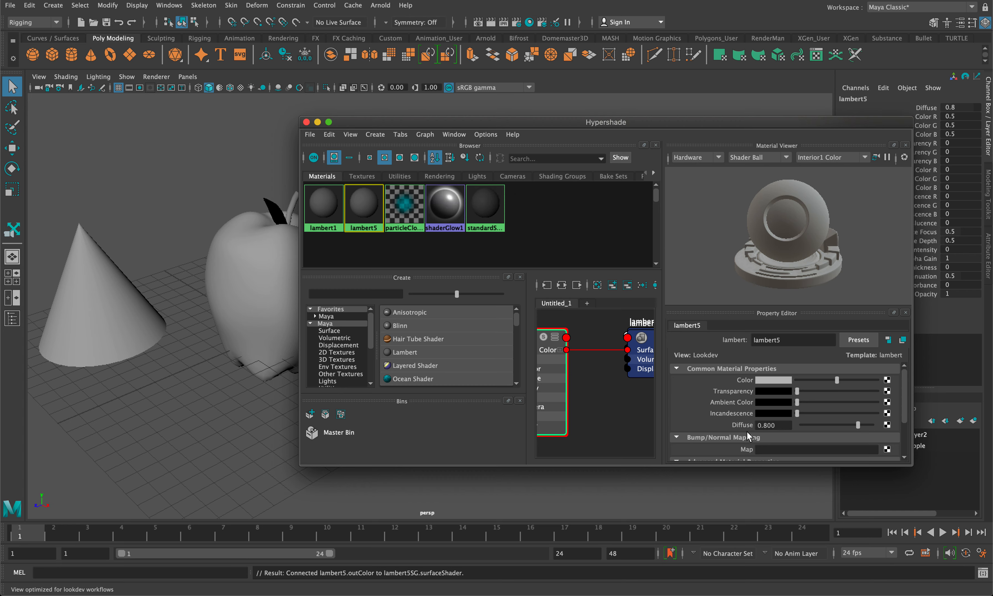
Set the lambert5 material's color to dark red, with R 0.254, G 0 and B 0.
{"action": "scroll", "coordinate": [748, 386], "scroll_direction": "down", "scroll_amount": 2}
{"action": "scroll", "coordinate": [749, 386], "scroll_direction": "up", "scroll_amount": 2}
{"action": "scroll", "coordinate": [749, 425], "scroll_direction": "down", "scroll_amount": 3}
{"action": "scroll", "coordinate": [747, 422], "scroll_direction": "up", "scroll_amount": 3}
{"action": "left_click", "coordinate": [780, 381]}
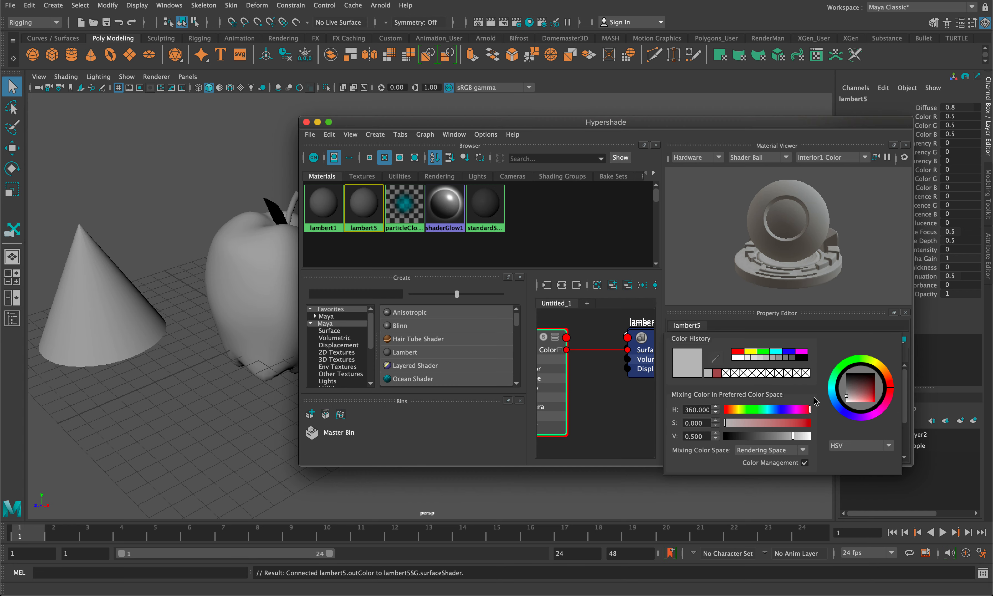
{"action": "left_click", "coordinate": [867, 401]}
{"action": "left_click_drag", "start_coordinate": [867, 402], "coordinate": [877, 393]}
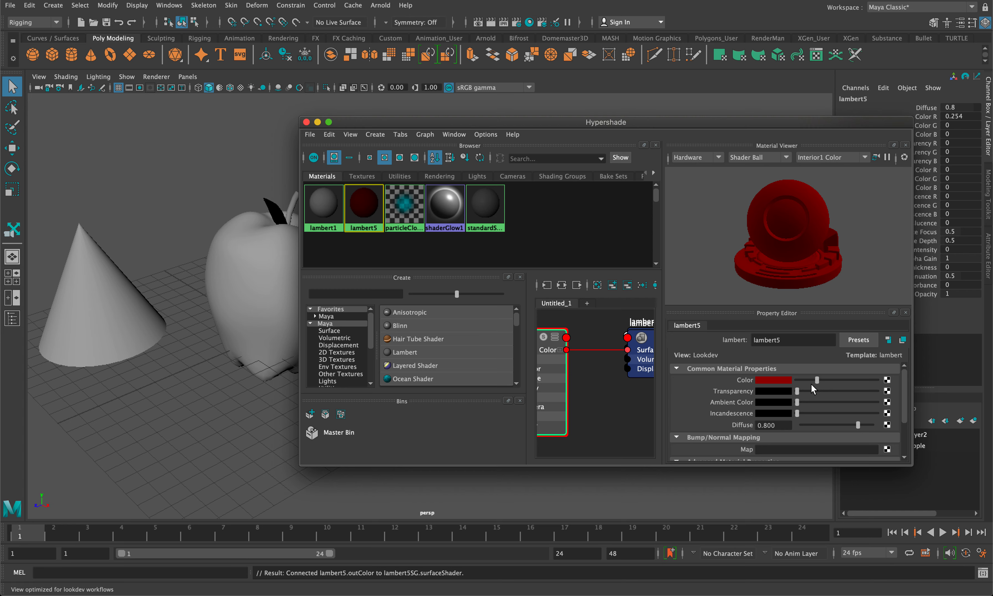
{"action": "mouse_move", "coordinate": [797, 390]}
{"action": "left_mouse_down"}
{"action": "mouse_move", "coordinate": [884, 393]}
{"action": "mouse_move", "coordinate": [793, 391]}
{"action": "left_mouse_up"}
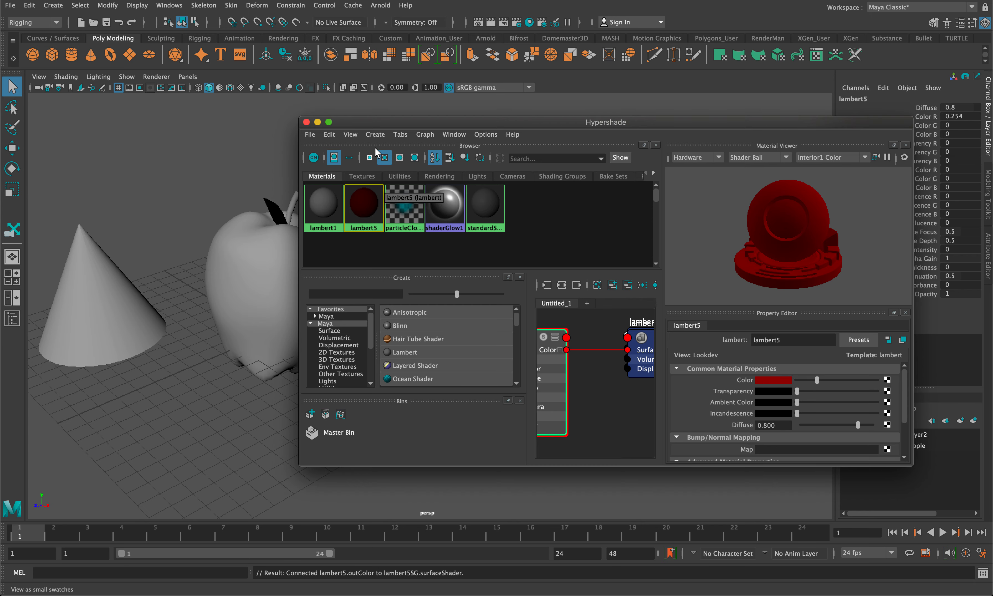
Assign the dark red lambert5 material to the cone and the sphere, then select each to compare their shading.
{"action": "left_click_drag", "start_coordinate": [395, 123], "coordinate": [475, 123]}
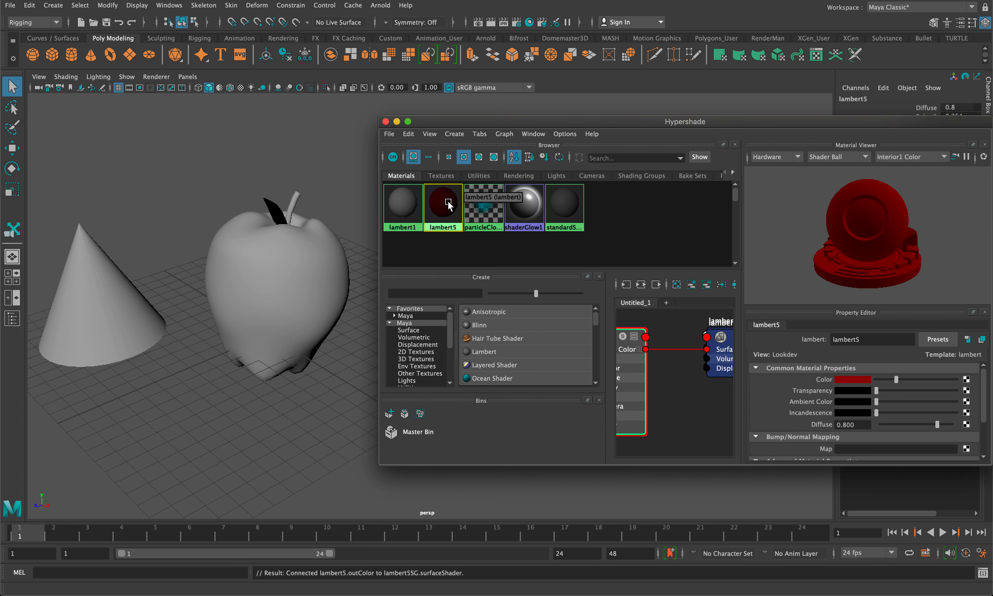
{"action": "middle_click_drag", "start_coordinate": [446, 207], "coordinate": [117, 310]}
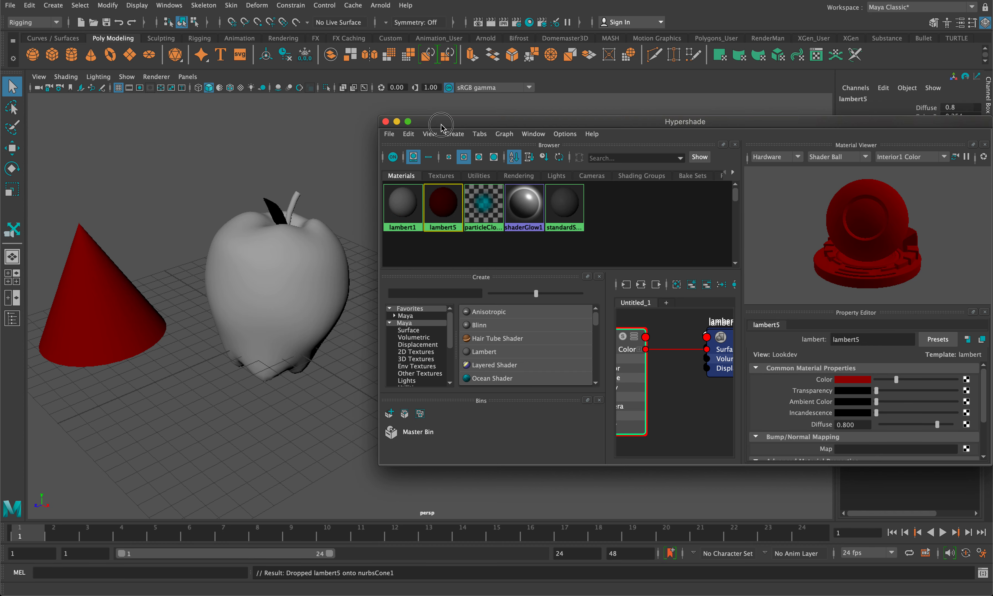
{"action": "left_click_drag", "start_coordinate": [441, 124], "coordinate": [588, 115]}
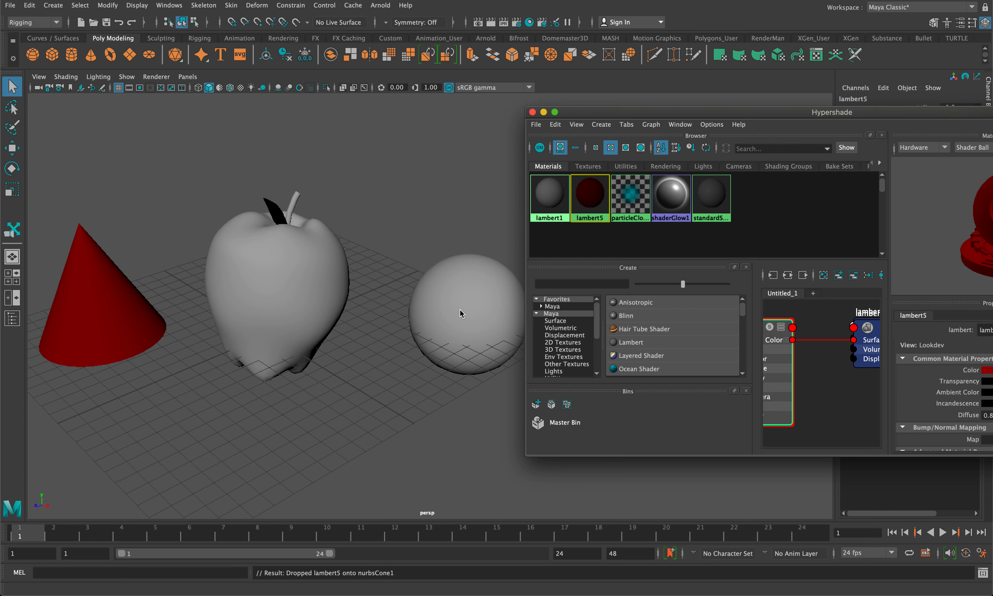
{"action": "left_click", "coordinate": [461, 286]}
{"action": "mouse_move", "coordinate": [460, 285]}
{"action": "right_mouse_down"}
{"action": "mouse_move", "coordinate": [473, 531]}
{"action": "mouse_move", "coordinate": [461, 560]}
{"action": "mouse_move", "coordinate": [558, 564]}
{"action": "mouse_move", "coordinate": [538, 564]}
{"action": "mouse_move", "coordinate": [548, 560]}
{"action": "right_mouse_up"}
{"action": "left_click", "coordinate": [457, 311]}
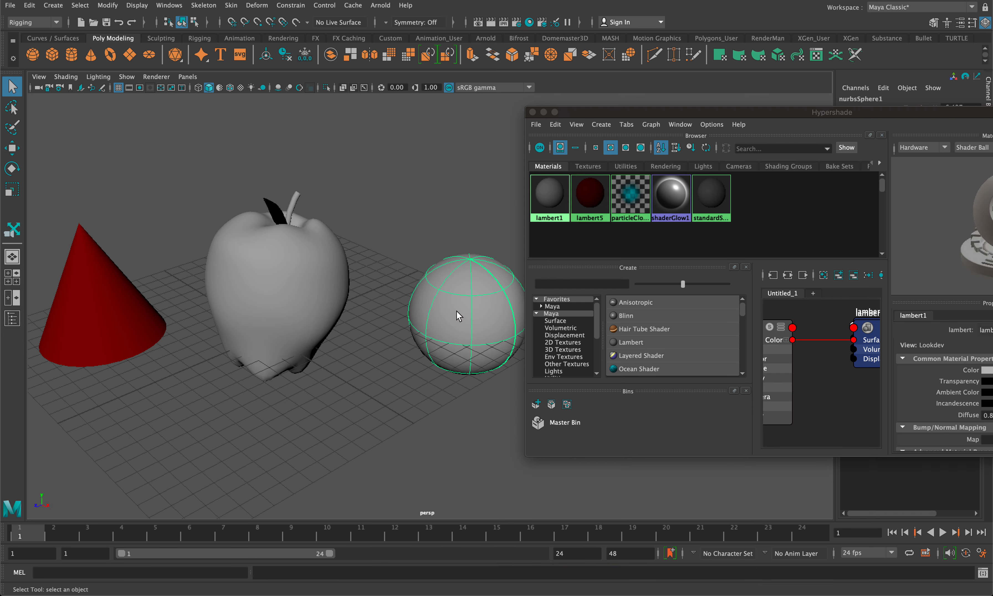
{"action": "right_click_drag", "start_coordinate": [456, 311], "coordinate": [530, 562]}
{"action": "left_click", "coordinate": [440, 423]}
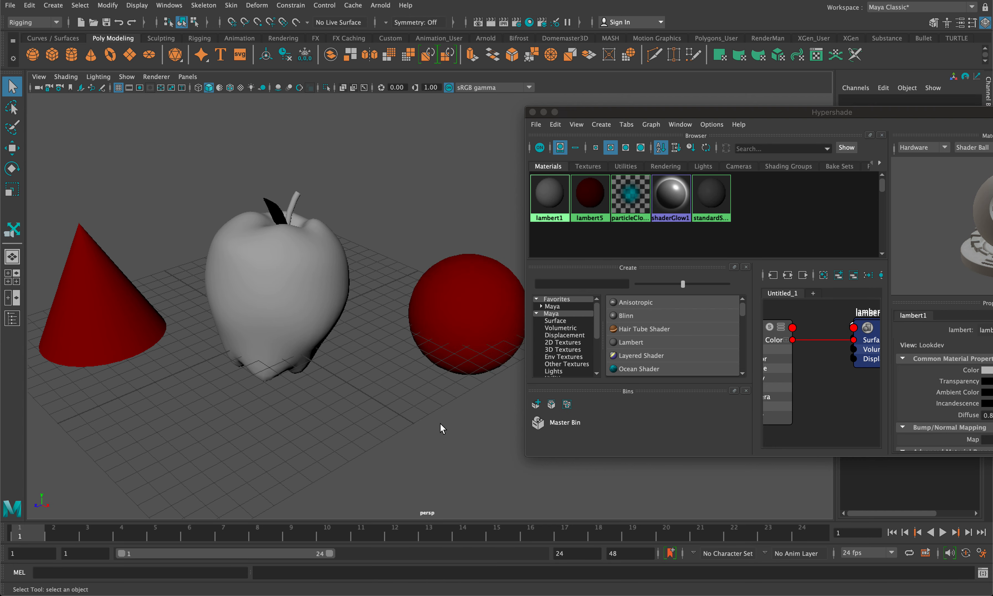
{"action": "left_click", "coordinate": [451, 302]}
{"action": "left_click", "coordinate": [98, 317]}
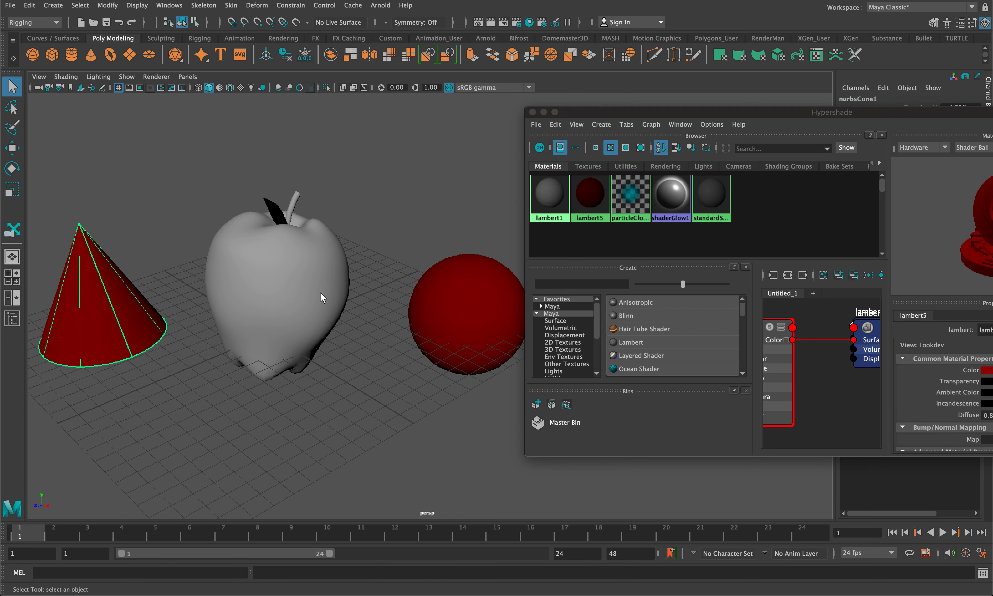
{"action": "left_click", "coordinate": [425, 310]}
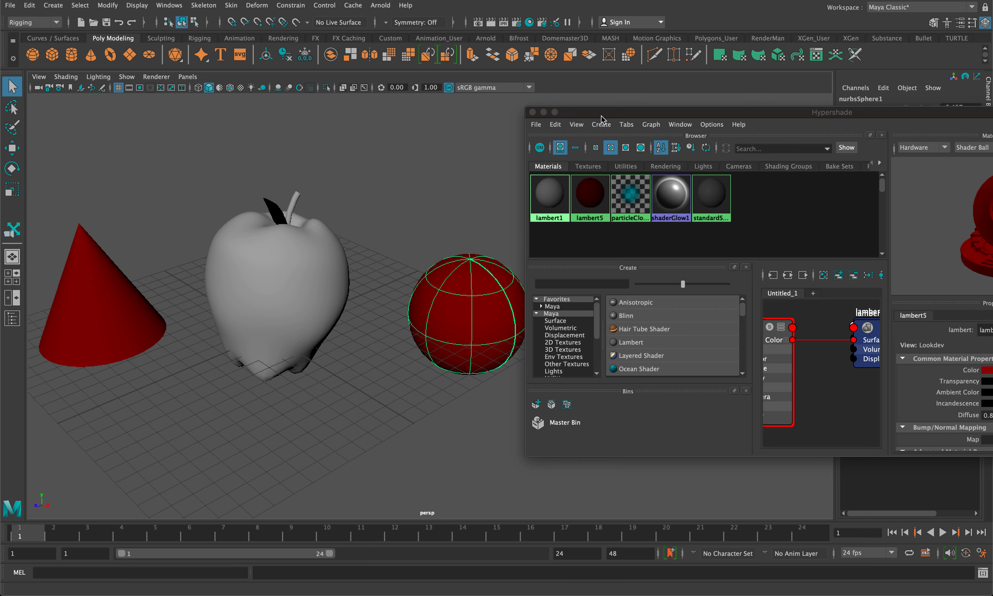
Create a new Blinn material in the Hypershade.
{"action": "left_click_drag", "start_coordinate": [594, 116], "coordinate": [412, 105]}
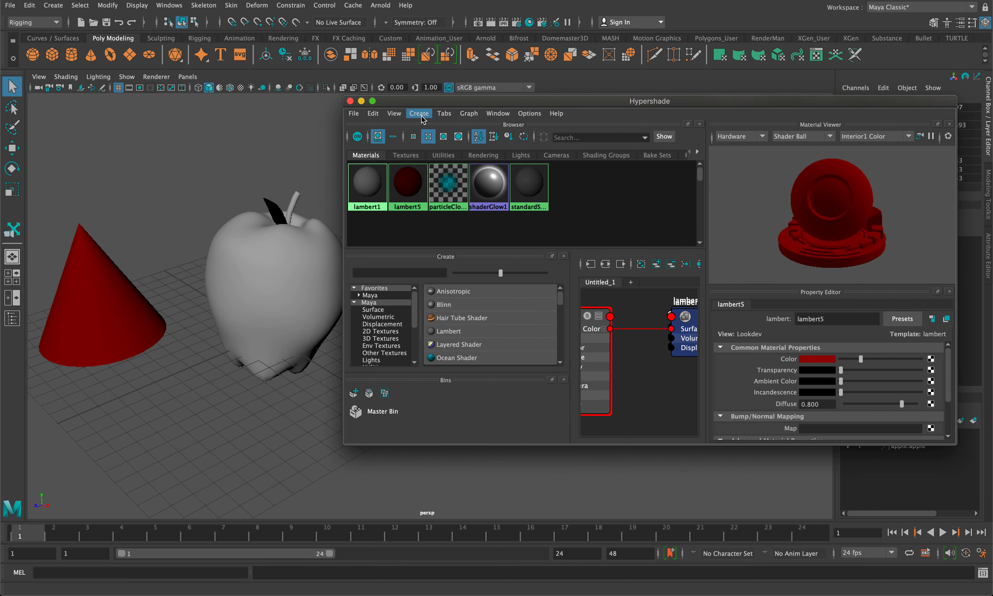
{"action": "left_click", "coordinate": [421, 114]}
{"action": "mouse_move", "coordinate": [491, 136]}
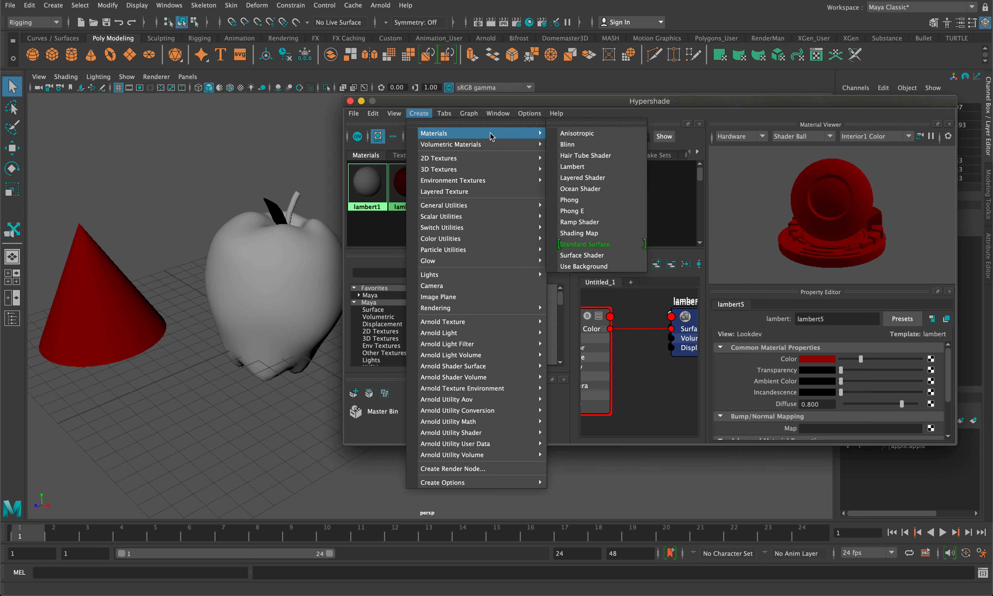
{"action": "left_click", "coordinate": [567, 147]}
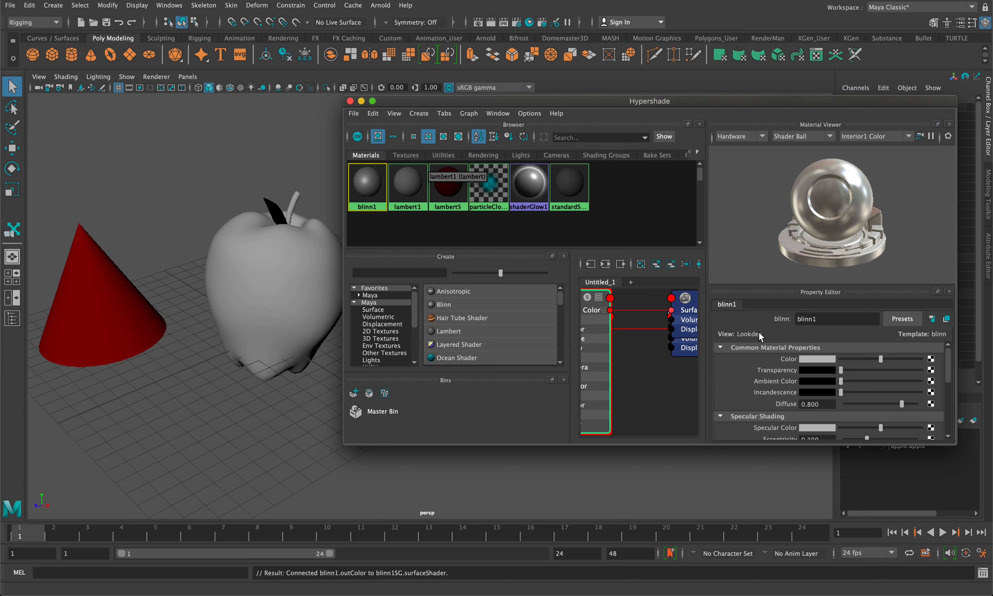
Set the blinn1 material's color to bright blue and assign it to the cone.
{"action": "left_click", "coordinate": [820, 359]}
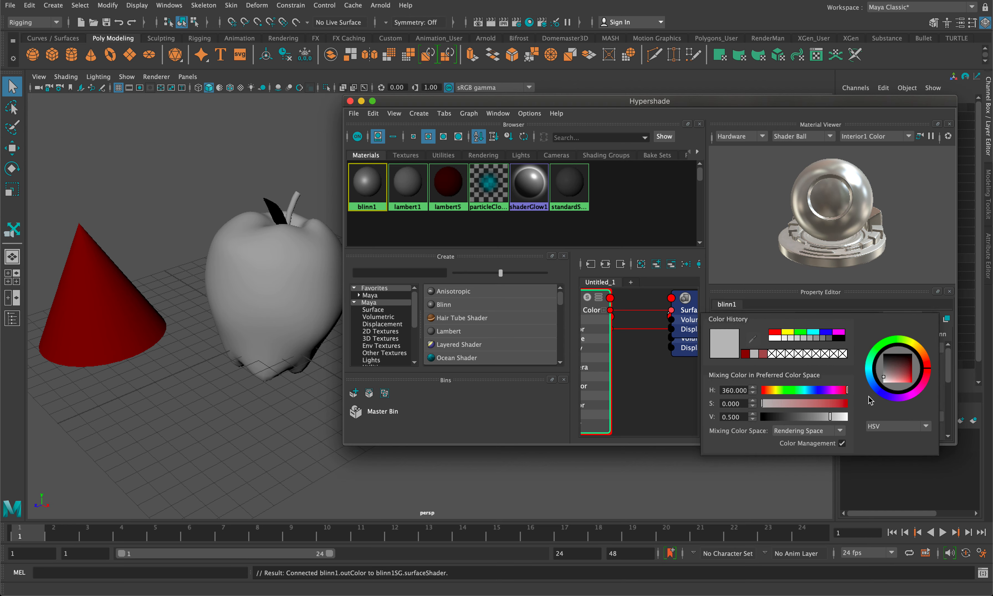
{"action": "left_click", "coordinate": [882, 391]}
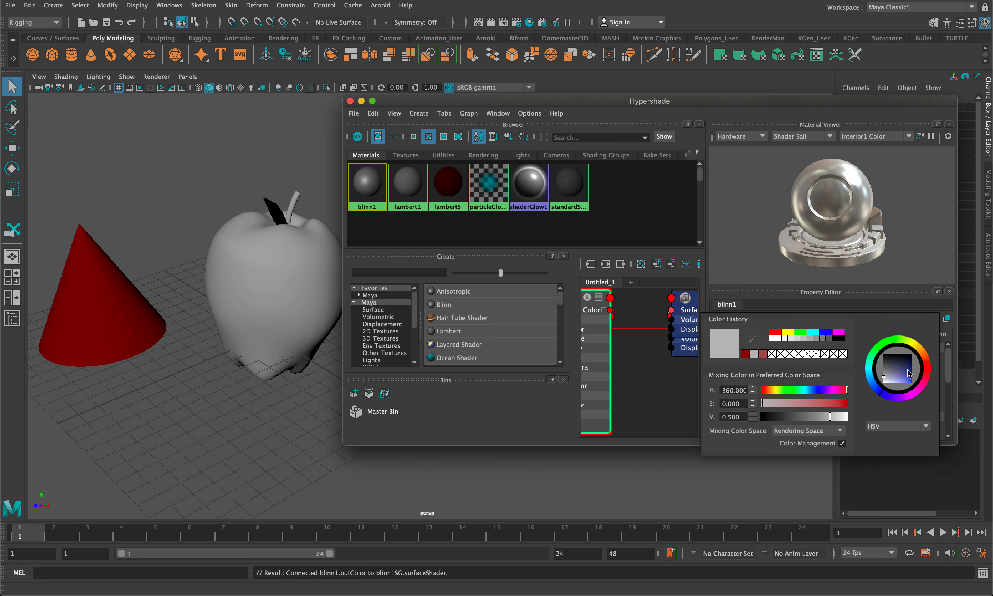
{"action": "left_click_drag", "start_coordinate": [909, 373], "coordinate": [911, 387]}
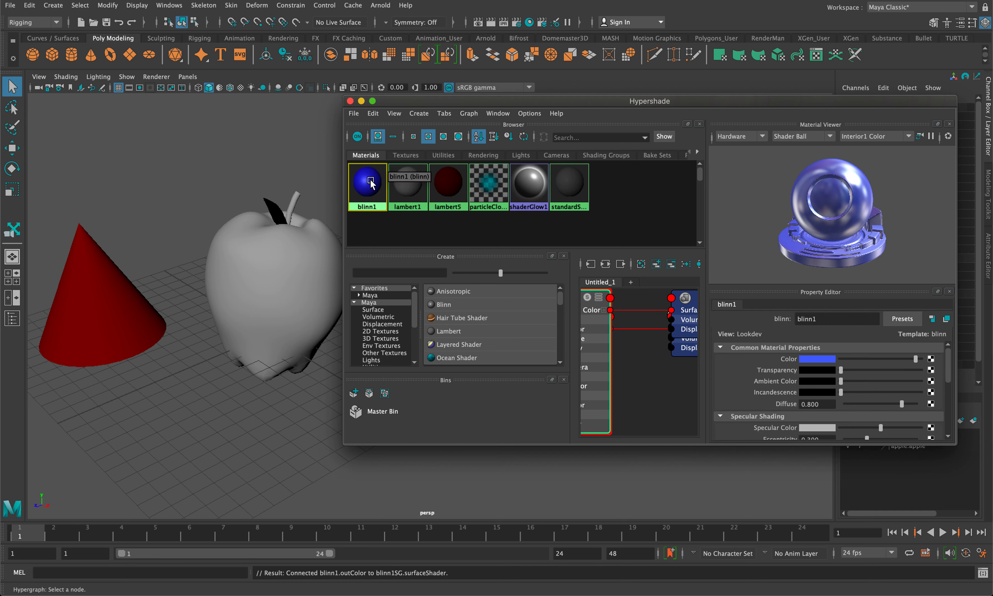
{"action": "middle_click_drag", "start_coordinate": [370, 183], "coordinate": [102, 322]}
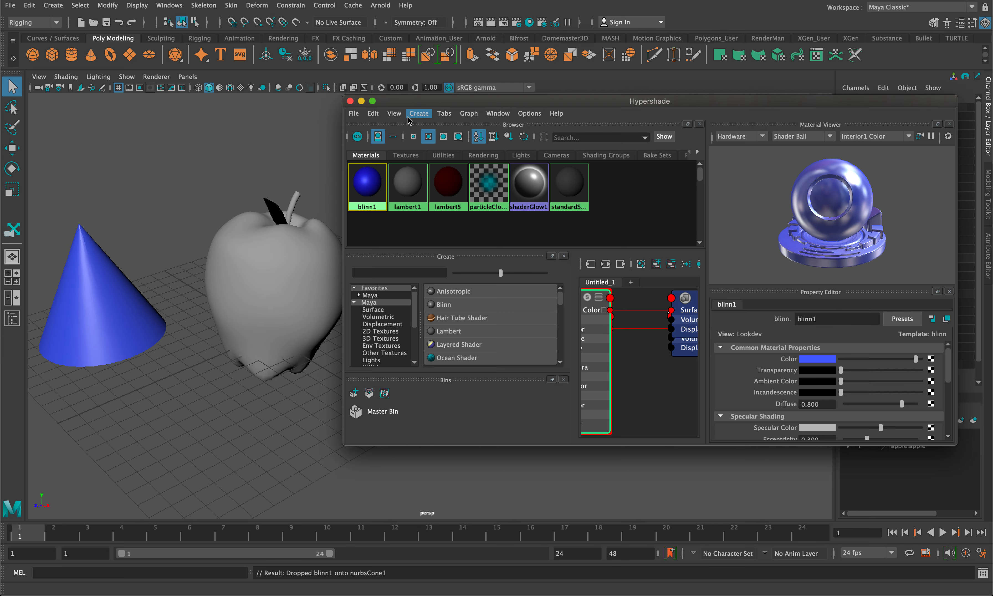
Change the blinn1 color to the dark red from the color history and assign the material to the whole apple.
{"action": "left_click_drag", "start_coordinate": [412, 104], "coordinate": [475, 120]}
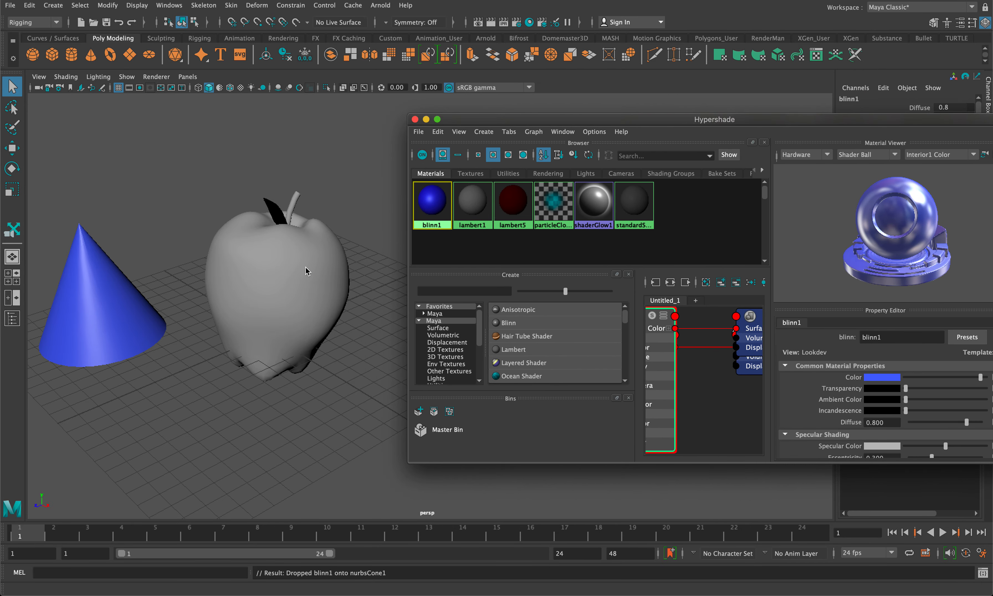
{"action": "left_click", "coordinate": [264, 249]}
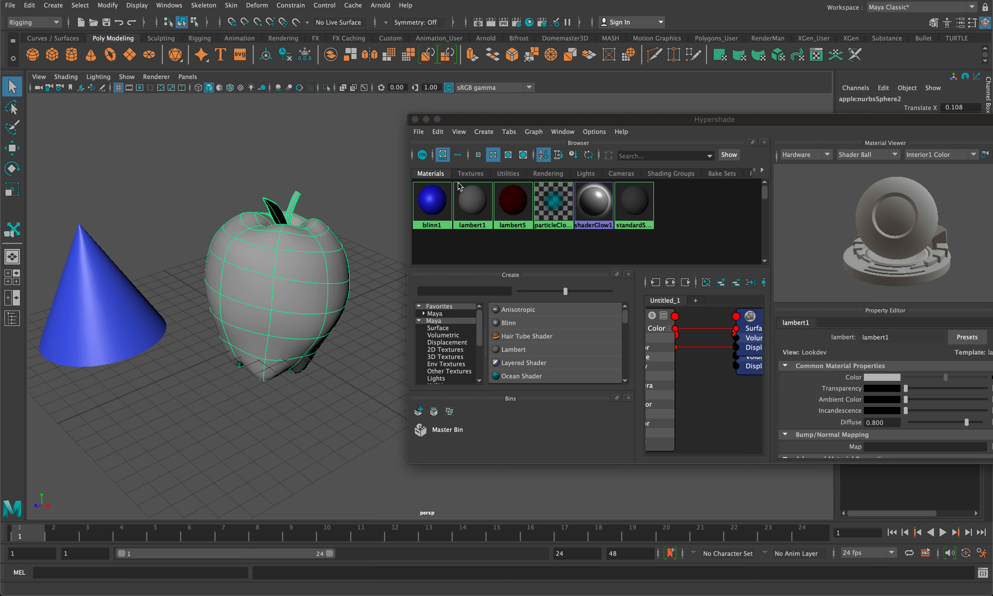
{"action": "left_click", "coordinate": [431, 202]}
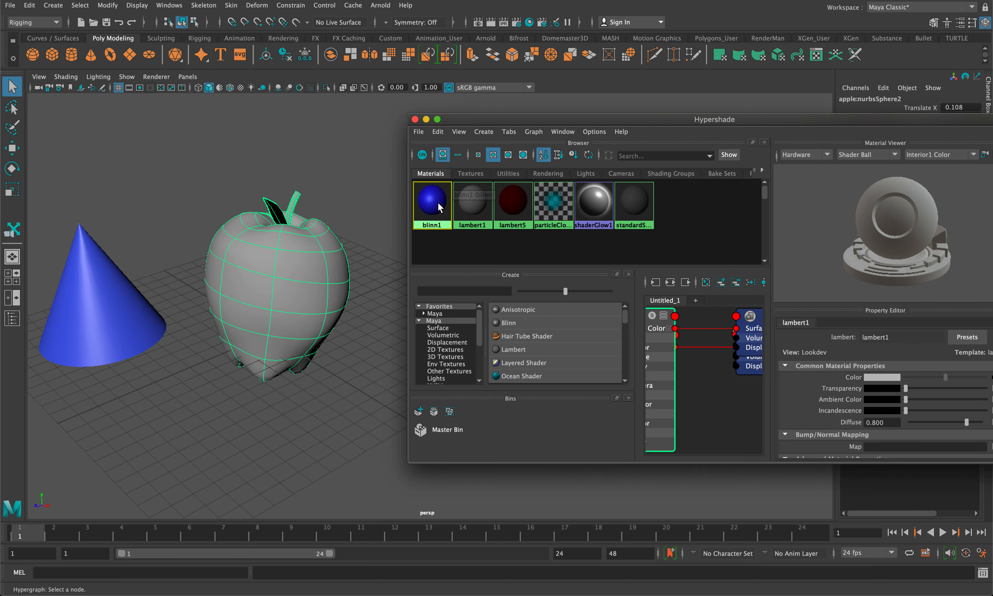
{"action": "left_click", "coordinate": [871, 376]}
{"action": "left_click", "coordinate": [813, 371]}
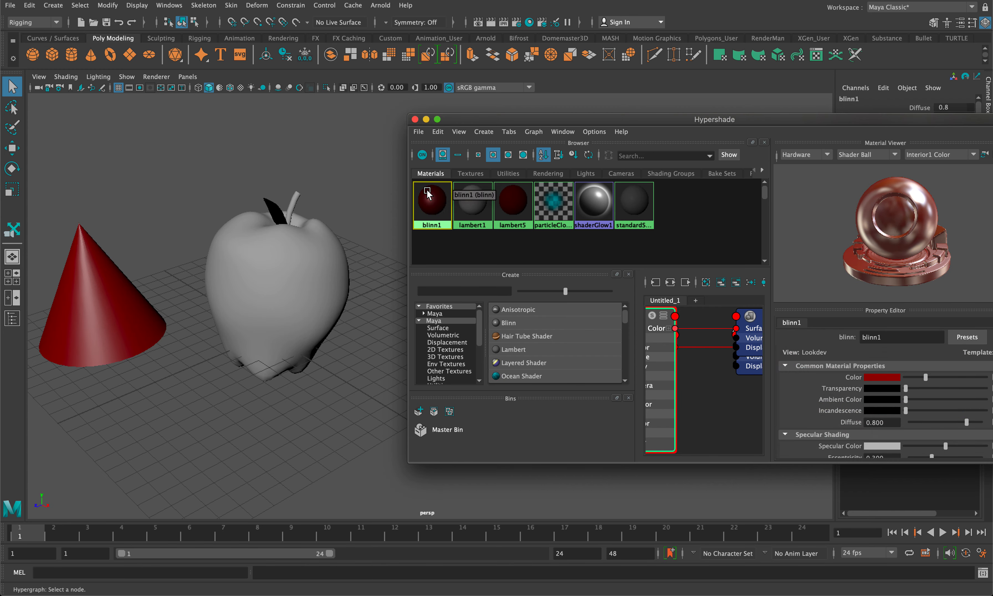
{"action": "middle_click_drag", "start_coordinate": [429, 200], "coordinate": [265, 307]}
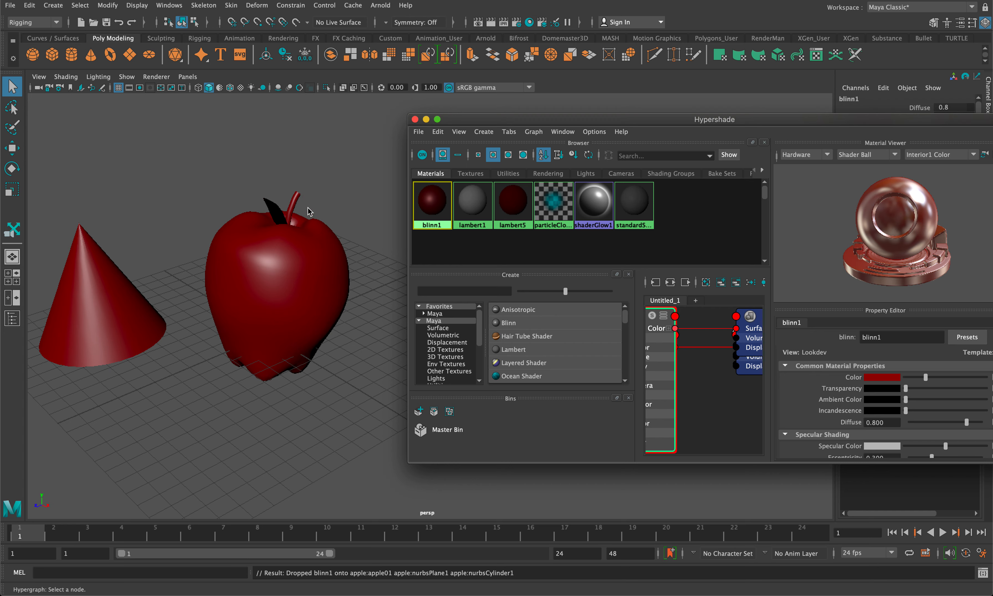
Create a second Blinn material for the apple's leaf.
{"action": "left_click", "coordinate": [484, 135]}
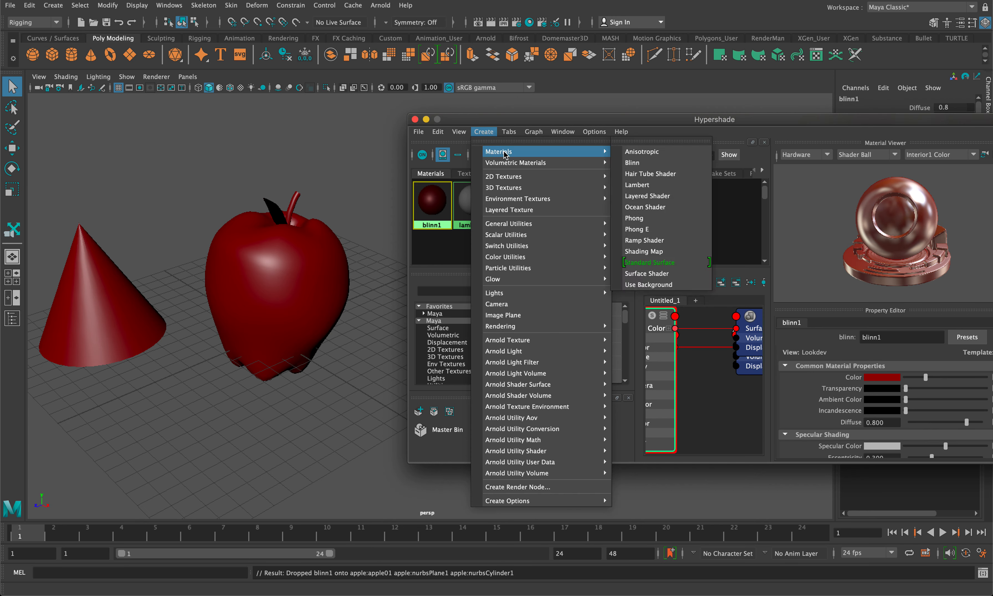
{"action": "mouse_move", "coordinate": [591, 153]}
{"action": "left_click", "coordinate": [641, 162]}
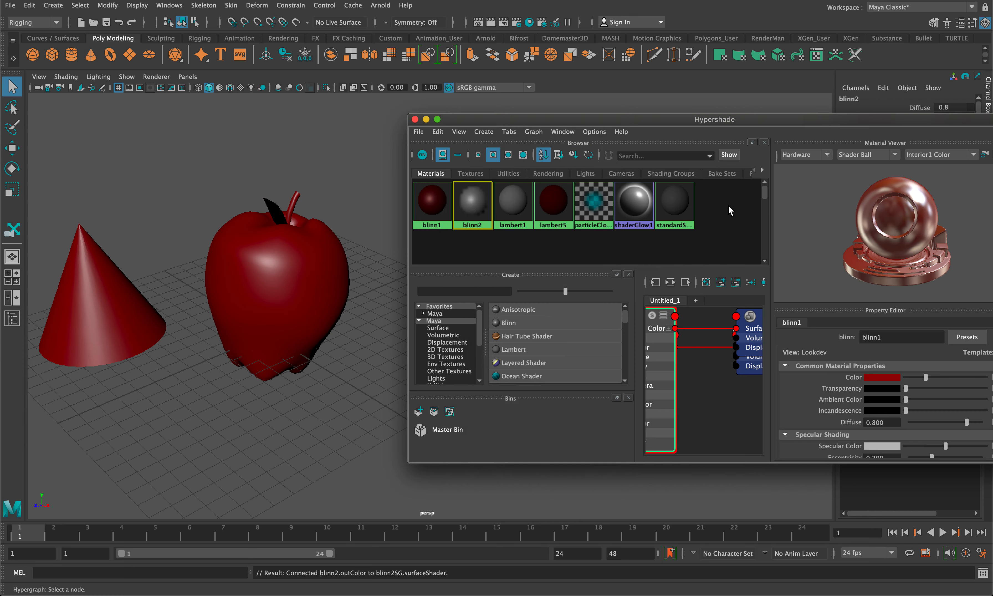
Set the blinn2 color to green, about hue 130, saturation 0.98 and value 0.29, and assign it to the apple's leaf.
{"action": "left_click", "coordinate": [894, 378]}
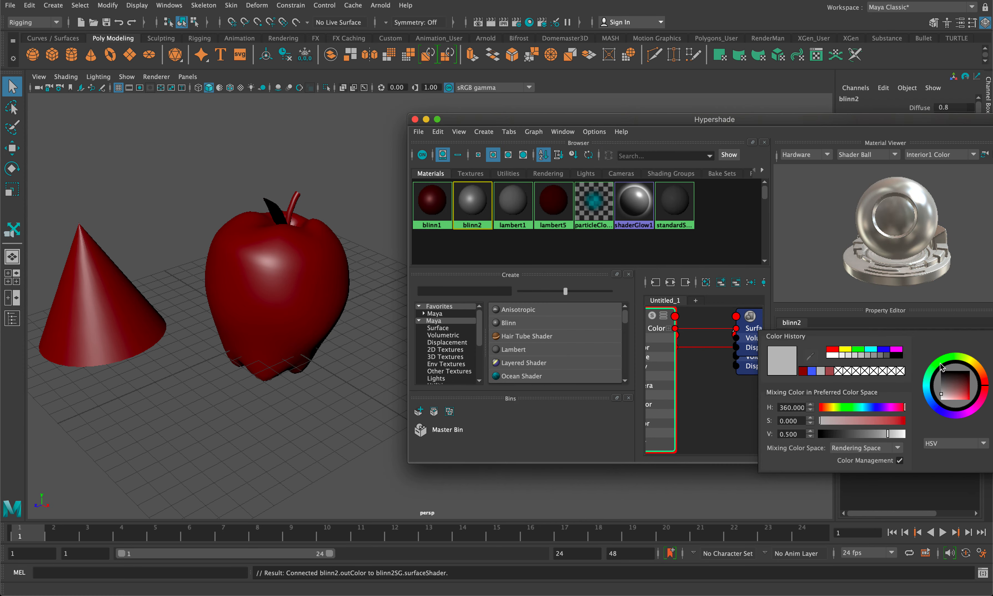
{"action": "left_click_drag", "start_coordinate": [941, 366], "coordinate": [930, 389]}
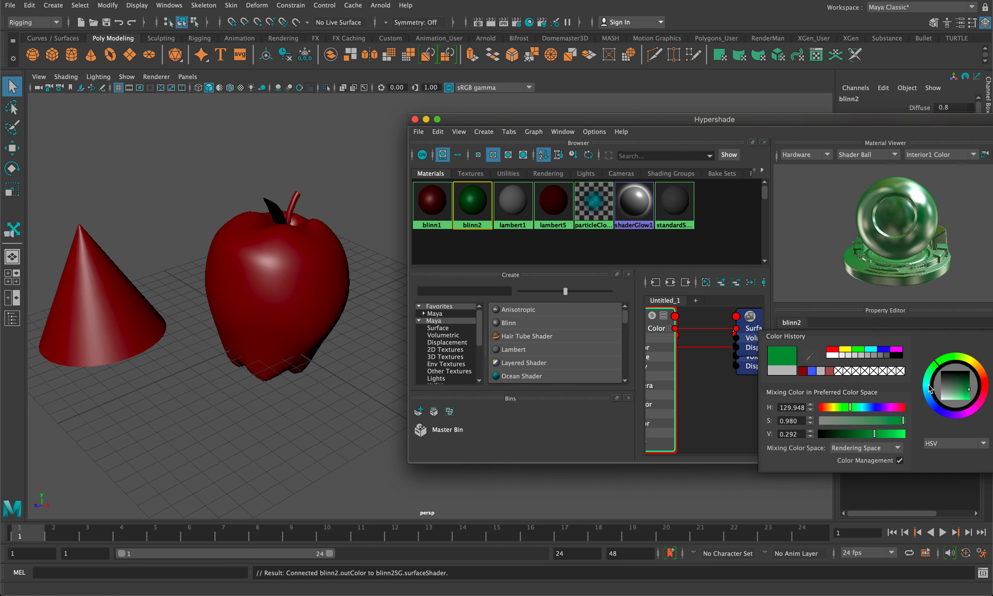
{"action": "left_click_drag", "start_coordinate": [472, 202], "coordinate": [193, 222]}
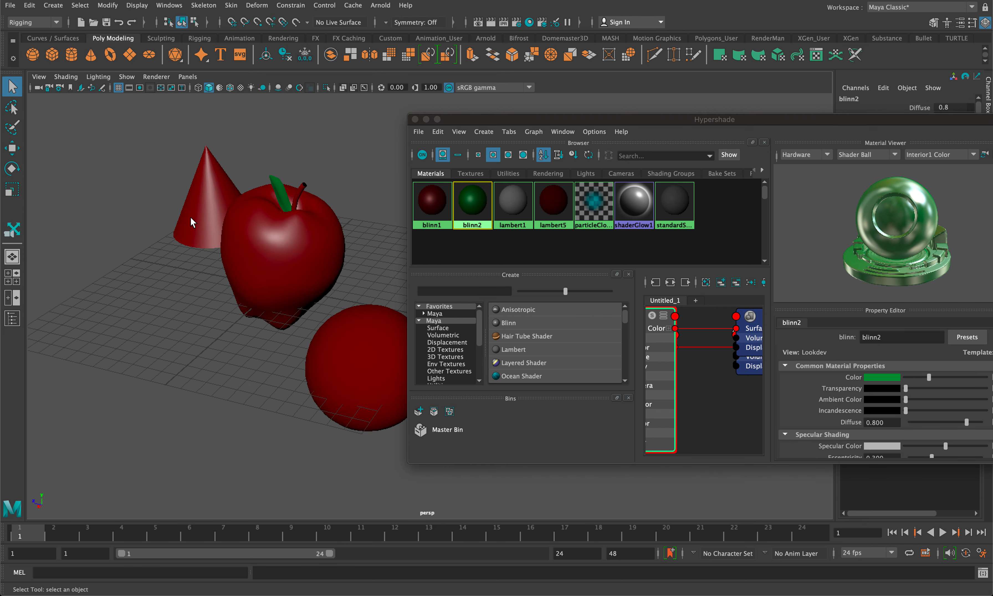
Create another Lambert material for the apple's stem.
{"action": "left_click", "coordinate": [483, 131]}
{"action": "mouse_move", "coordinate": [544, 151]}
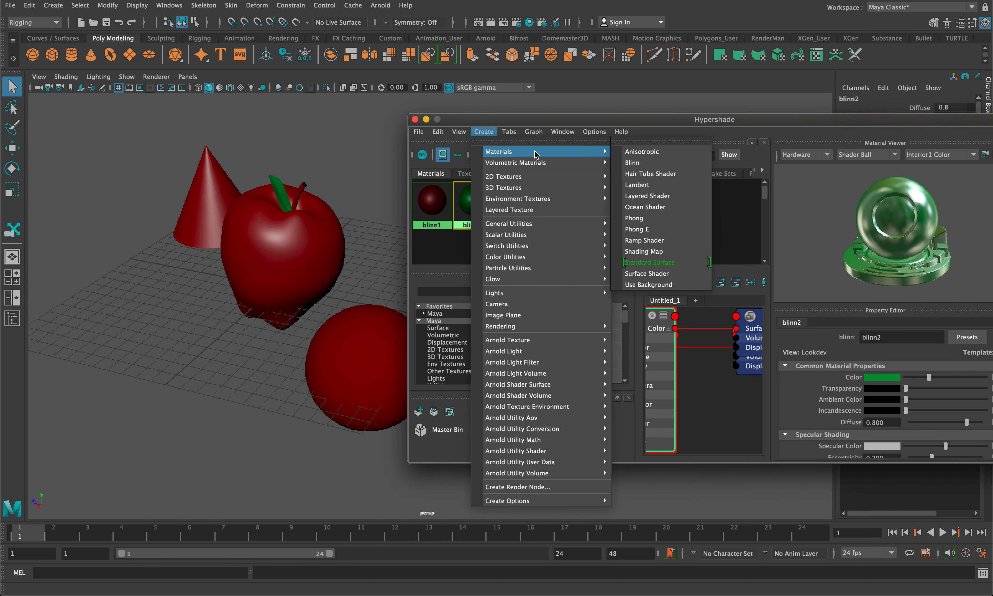
{"action": "left_click", "coordinate": [659, 184]}
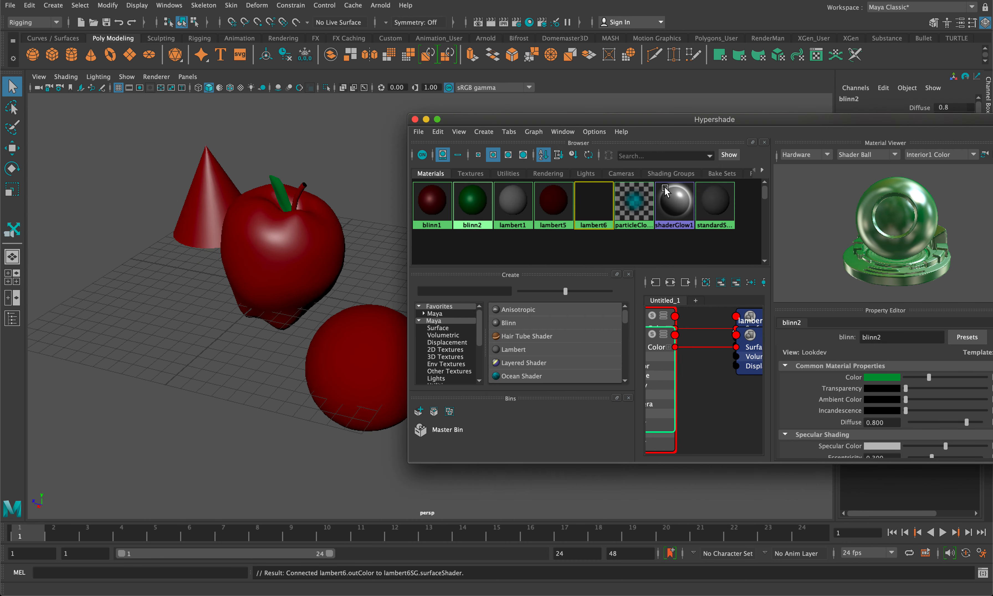
Set the lambert6 material's color to dark brown and assign it to the apple's stem.
{"action": "left_click", "coordinate": [896, 379]}
{"action": "left_click_drag", "start_coordinate": [984, 376], "coordinate": [967, 381]}
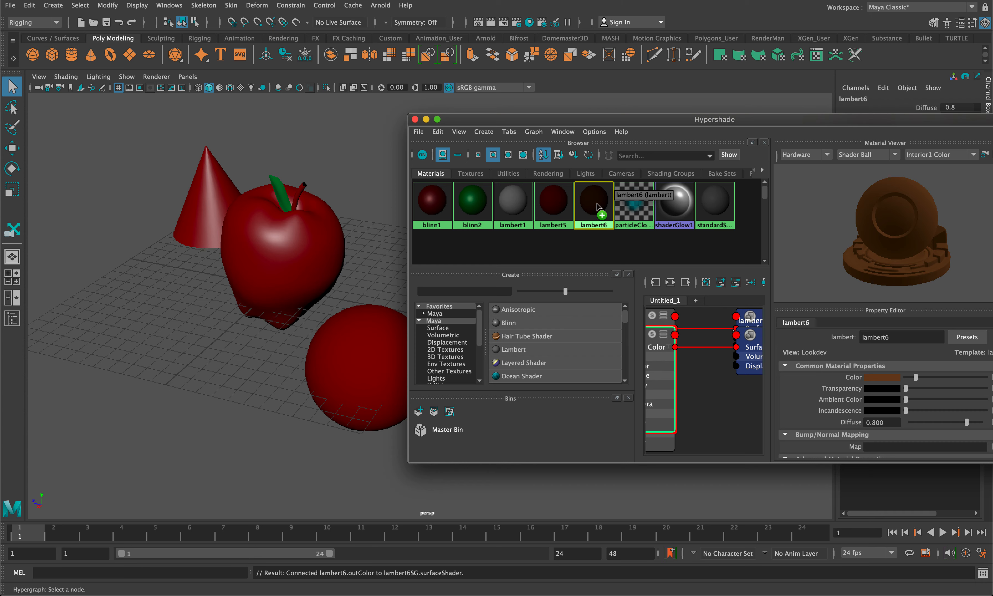
{"action": "left_click_drag", "start_coordinate": [594, 201], "coordinate": [370, 182]}
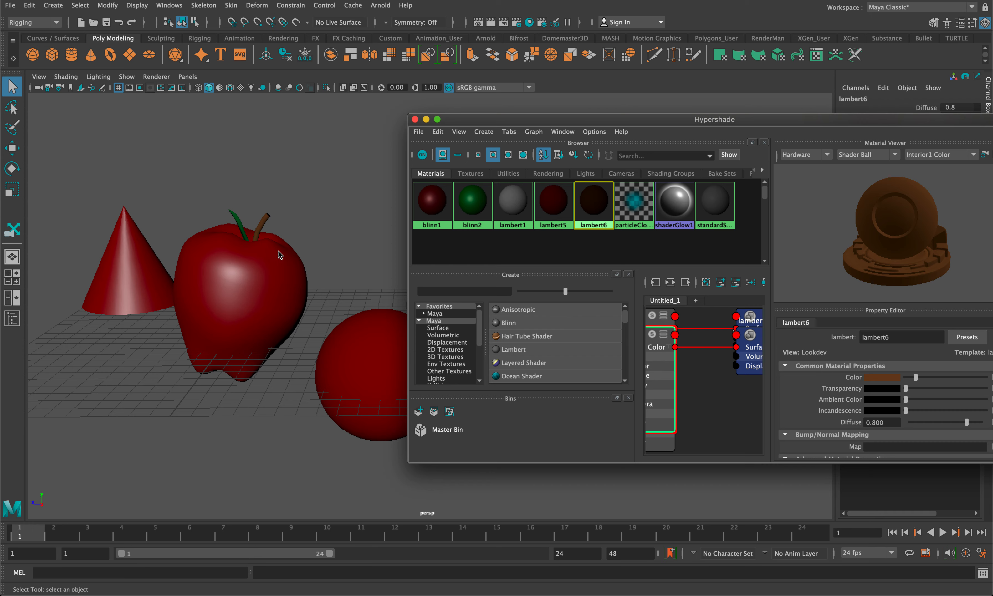
Select the blinn1 material to review its attributes and close the Hypershade.
{"action": "left_click_drag", "start_coordinate": [323, 257], "coordinate": [359, 241], "text": "alt"}
{"action": "left_click", "coordinate": [434, 214]}
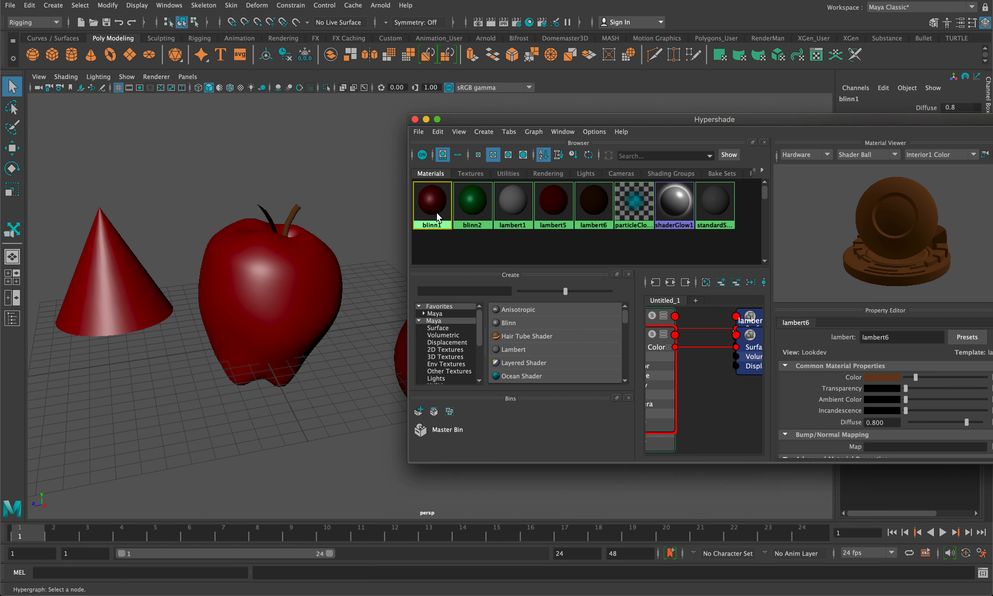
{"action": "mouse_move", "coordinate": [903, 389]}
{"action": "left_mouse_down"}
{"action": "mouse_move", "coordinate": [975, 395]}
{"action": "mouse_move", "coordinate": [904, 389]}
{"action": "left_mouse_up"}
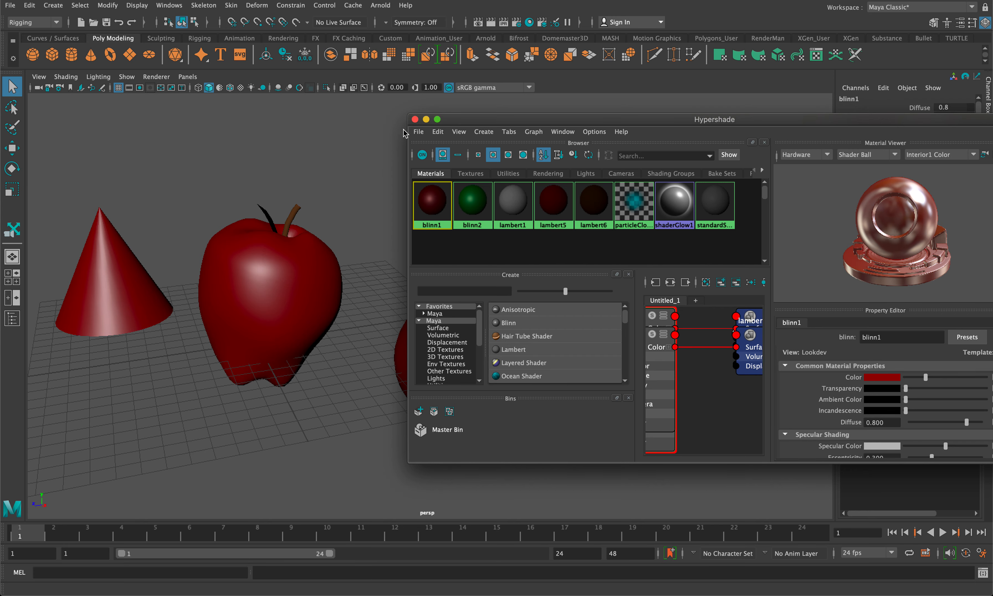
{"action": "left_click", "coordinate": [415, 119]}
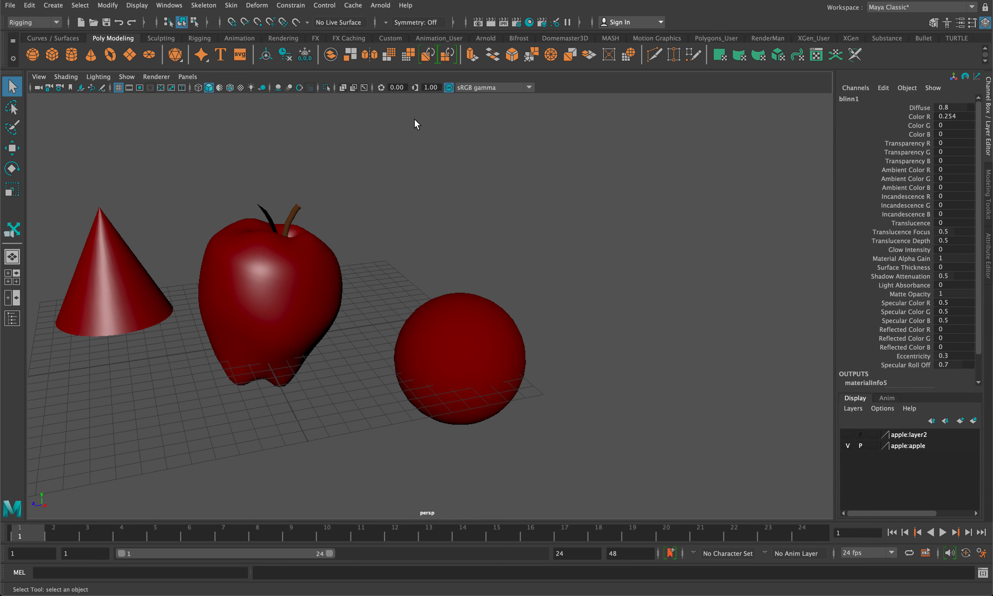